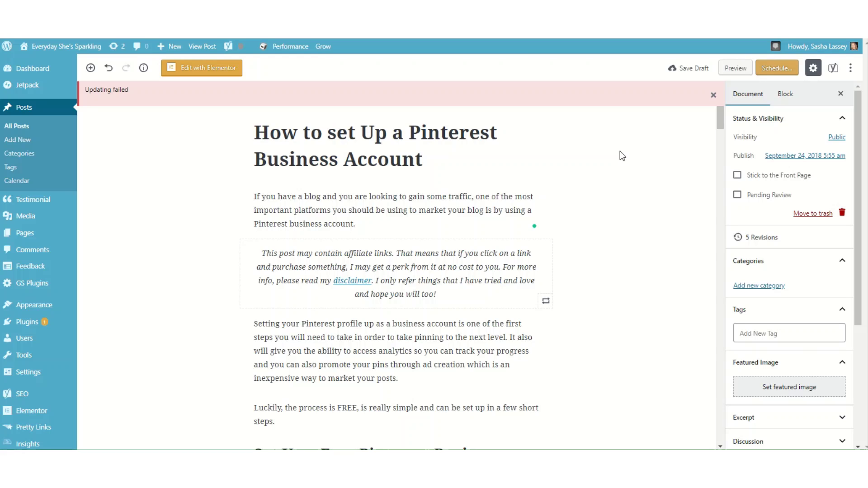
Insert the image Pinterest-Template-1-1.png from the media library between the opening paragraph and the affiliate disclaimer.
{"action": "key", "text": "ctrl+s"}
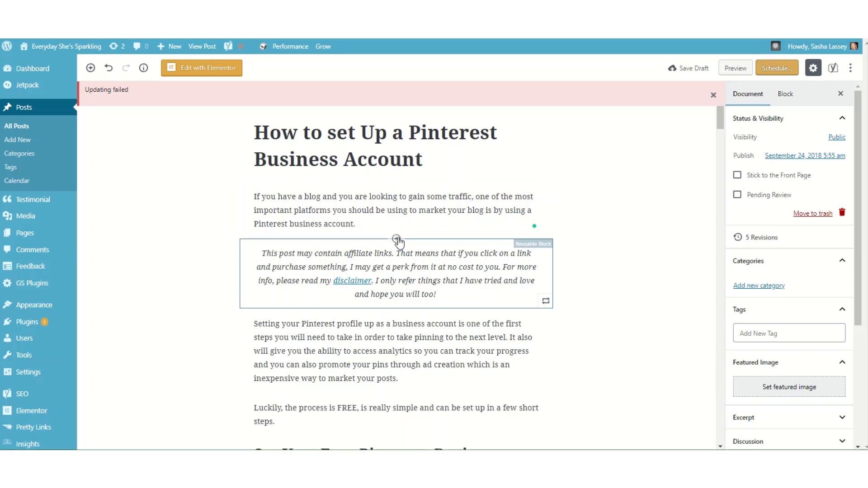
{"action": "left_click", "coordinate": [397, 239]}
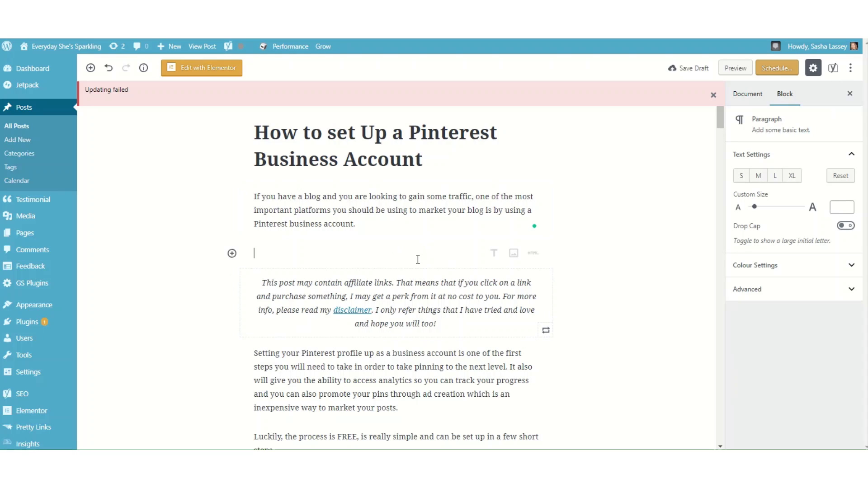
{"action": "left_click", "coordinate": [515, 254]}
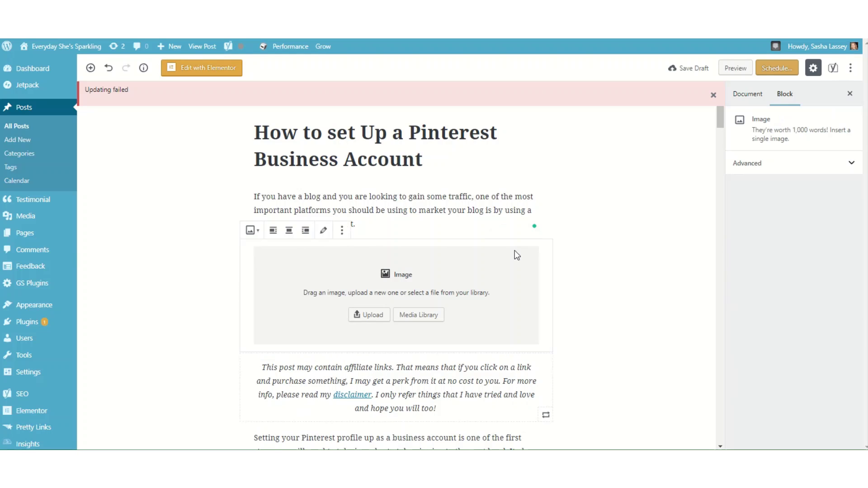
{"action": "left_click", "coordinate": [414, 316]}
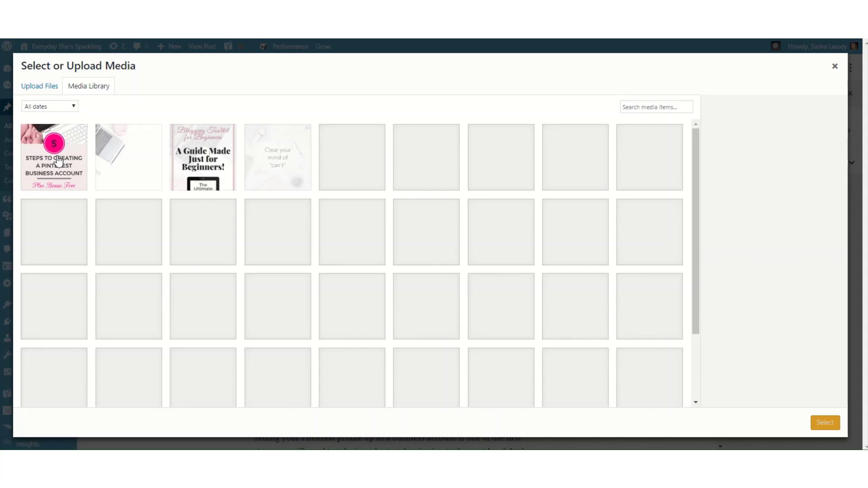
{"action": "left_click", "coordinate": [60, 161]}
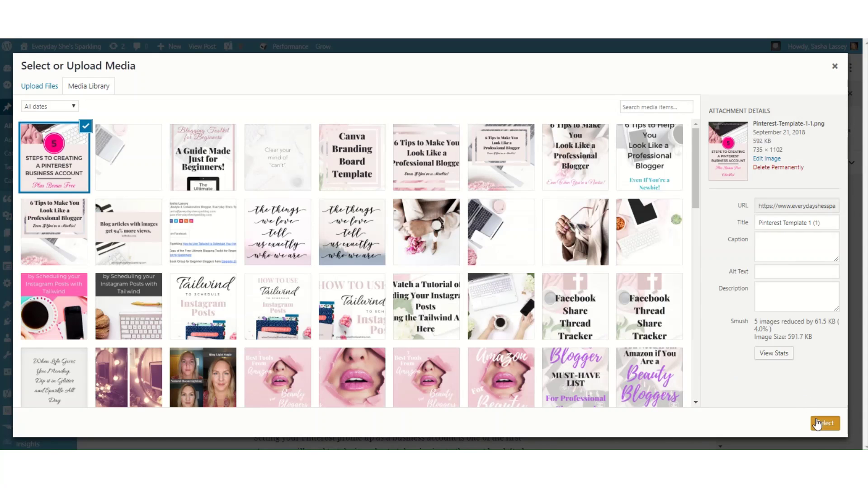
{"action": "left_click", "coordinate": [824, 423]}
{"action": "scroll", "coordinate": [525, 301], "scroll_direction": "down", "scroll_amount": 9}
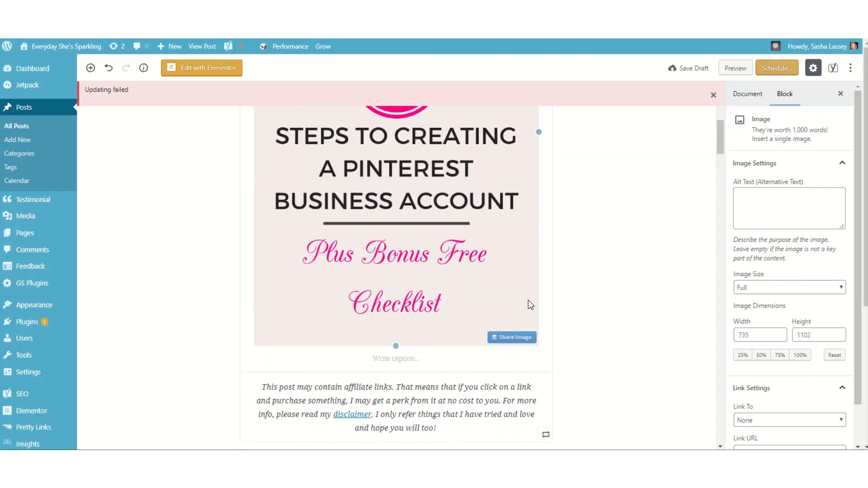
{"action": "scroll", "coordinate": [528, 300], "scroll_direction": "up", "scroll_amount": 9}
Try to preview the post and save it as a draft, and dismiss the update error notice.
{"action": "left_click", "coordinate": [736, 68]}
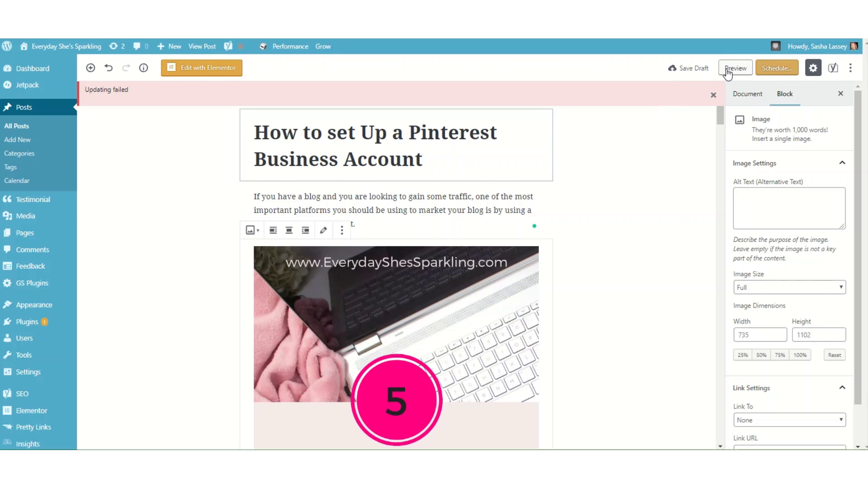
{"action": "left_click", "coordinate": [728, 72]}
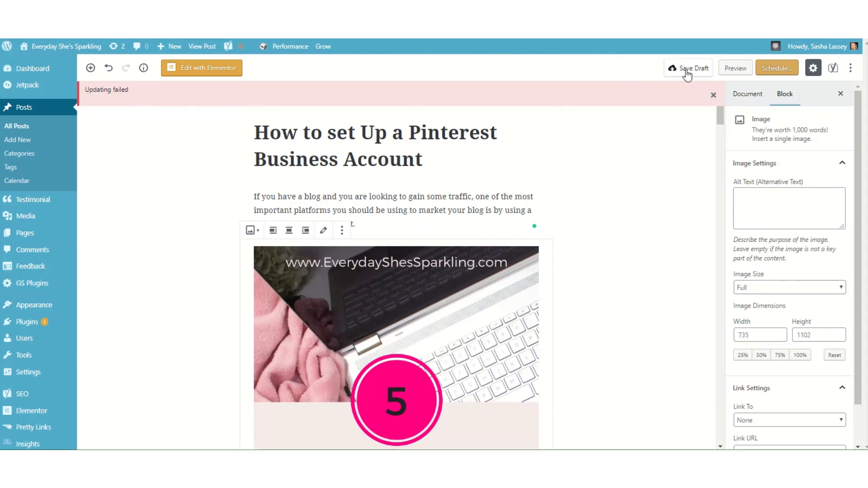
{"action": "left_click", "coordinate": [690, 69]}
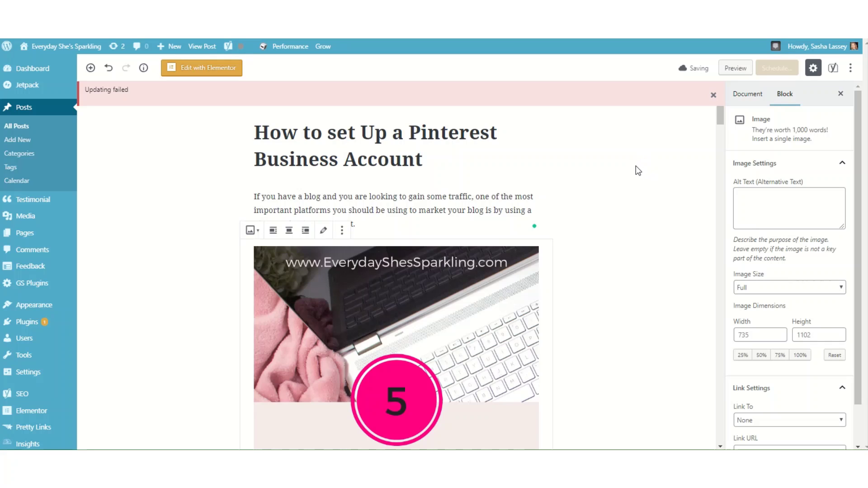
{"action": "scroll", "coordinate": [636, 166], "scroll_direction": "down", "scroll_amount": 1}
{"action": "scroll", "coordinate": [637, 169], "scroll_direction": "up", "scroll_amount": 1}
{"action": "scroll", "coordinate": [635, 172], "scroll_direction": "down", "scroll_amount": 1}
{"action": "scroll", "coordinate": [633, 171], "scroll_direction": "down", "scroll_amount": 2}
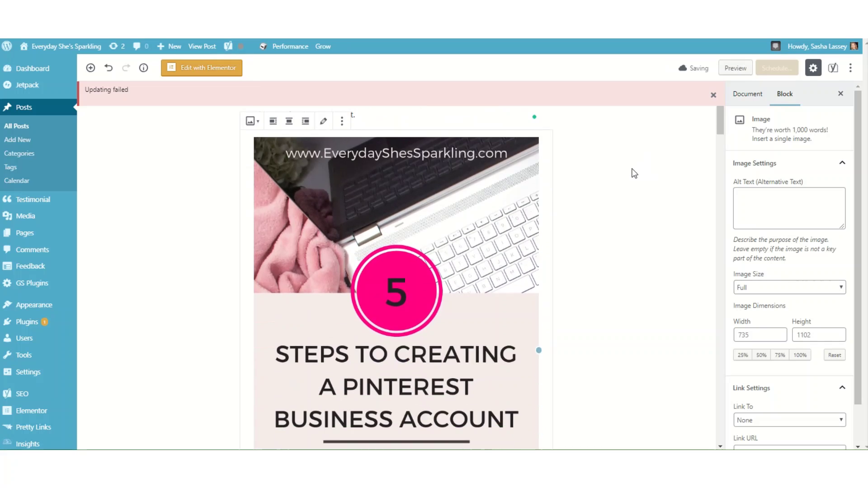
{"action": "scroll", "coordinate": [633, 171], "scroll_direction": "up", "scroll_amount": 2}
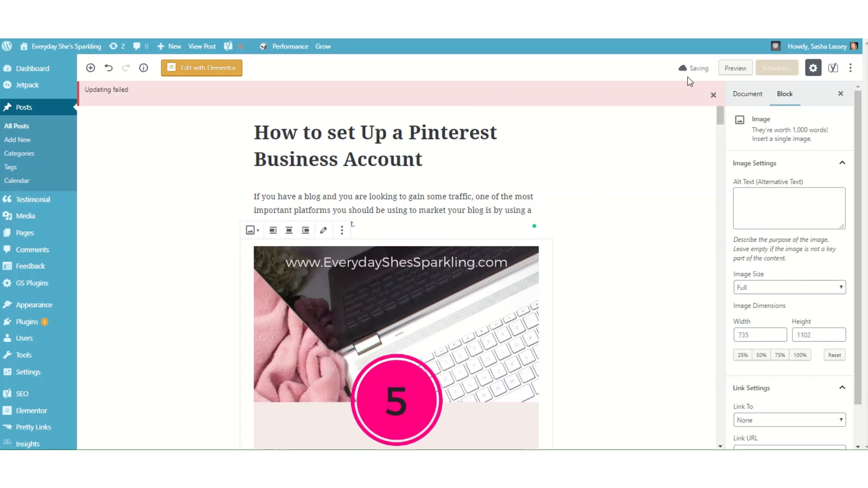
{"action": "left_click", "coordinate": [712, 96]}
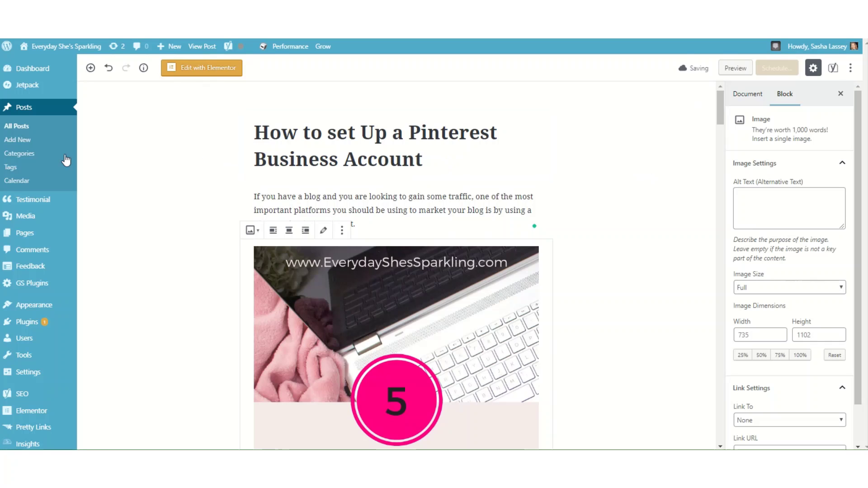
Leave the editor for the posts calendar and reopen the September 24 draft "How to set Up a Pinterest Business Account" for editing.
{"action": "left_click", "coordinate": [18, 181]}
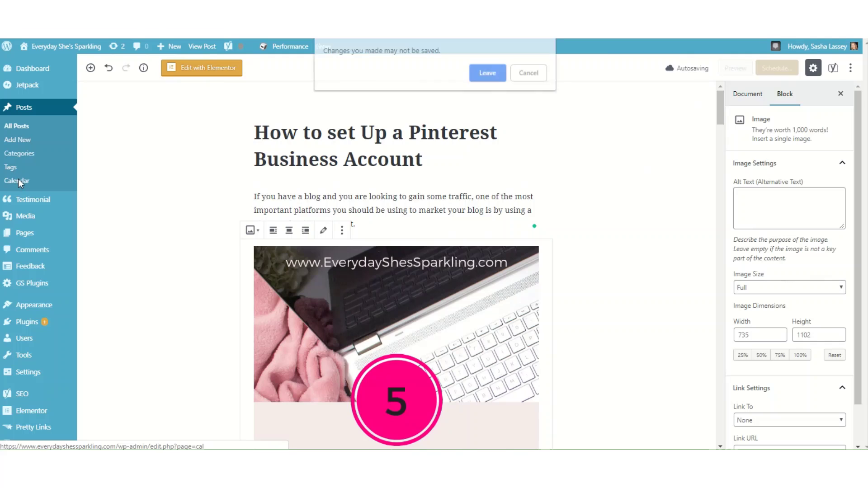
{"action": "left_click", "coordinate": [480, 72]}
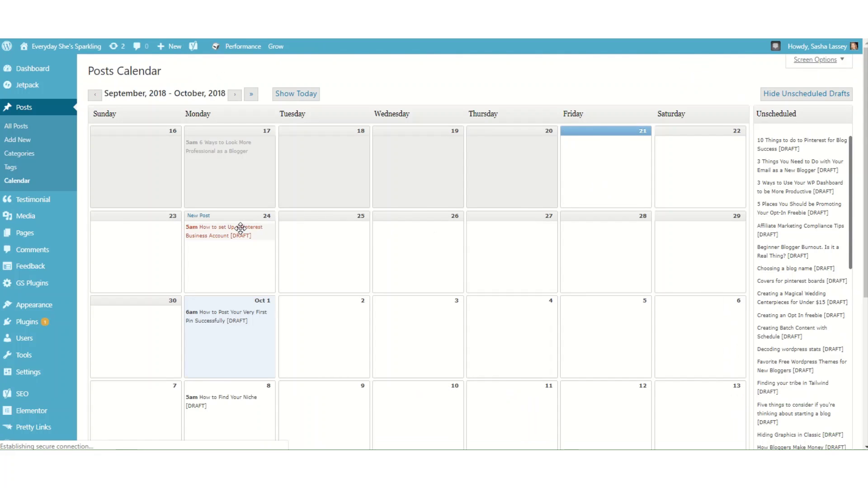
{"action": "mouse_move", "coordinate": [199, 246]}
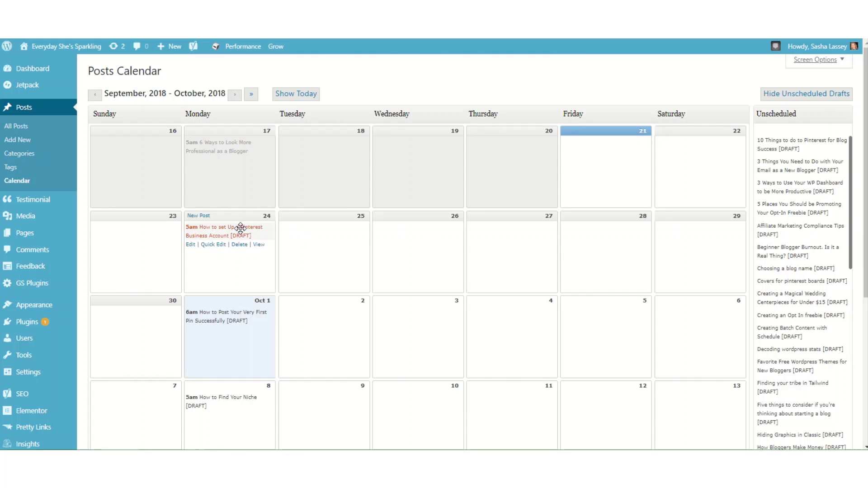
{"action": "left_click", "coordinate": [190, 245]}
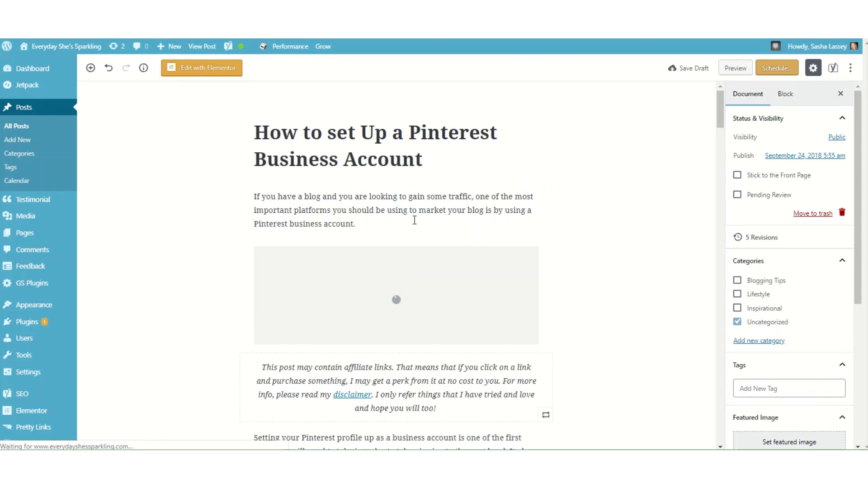
Remove the Custom HTML block containing the hidden image code above the affiliate disclaimer.
{"action": "left_click", "coordinate": [394, 280]}
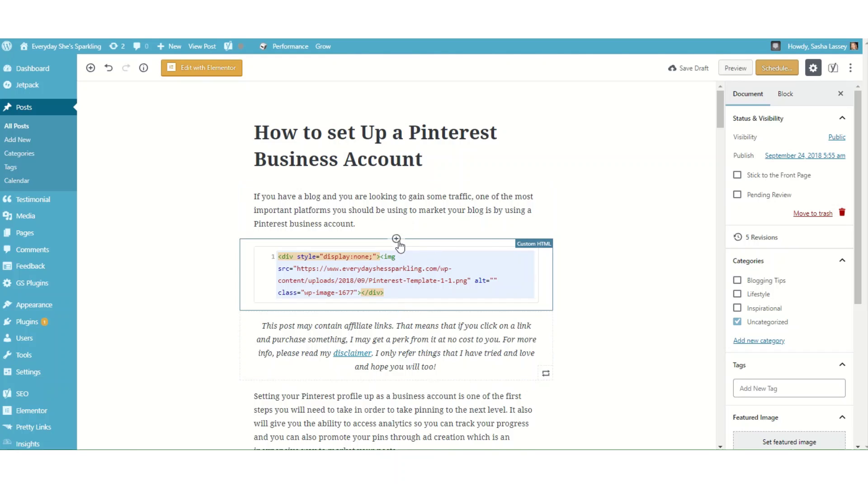
{"action": "left_click", "coordinate": [489, 241]}
{"action": "left_click", "coordinate": [308, 230]}
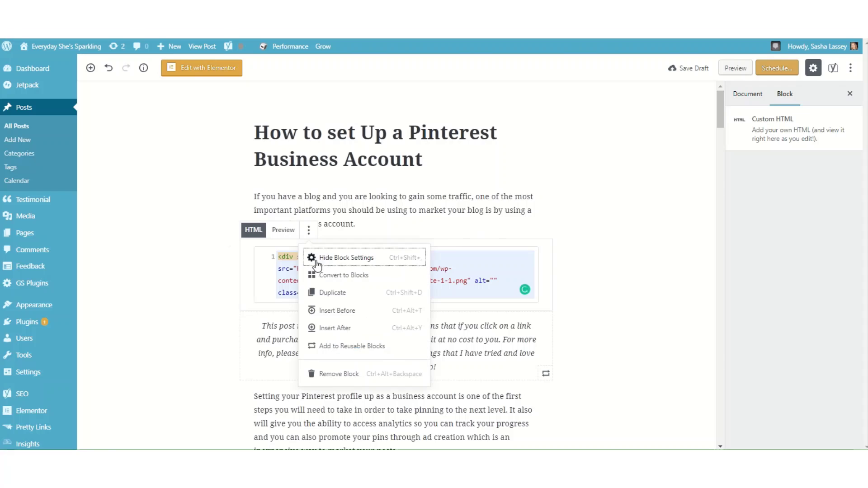
{"action": "left_click", "coordinate": [340, 374]}
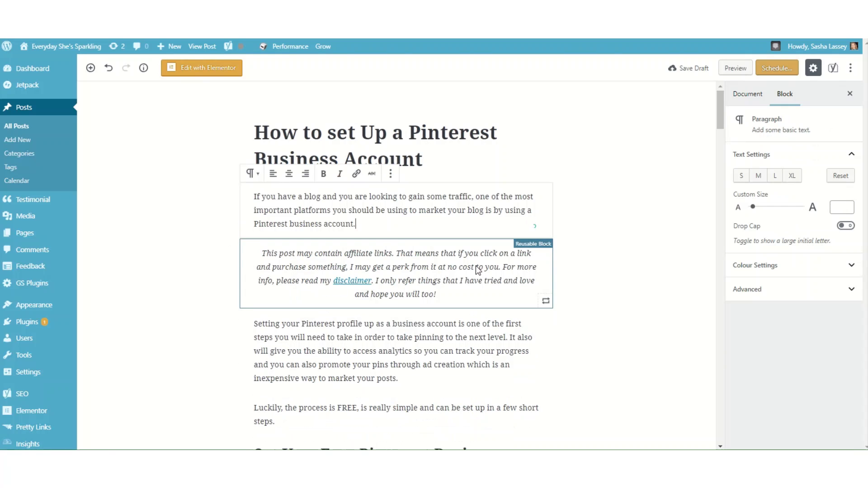
Add an image block above the affiliate disclaimer and fill it with Pinterest-Template-1-1.png from the media library.
{"action": "left_click", "coordinate": [397, 237]}
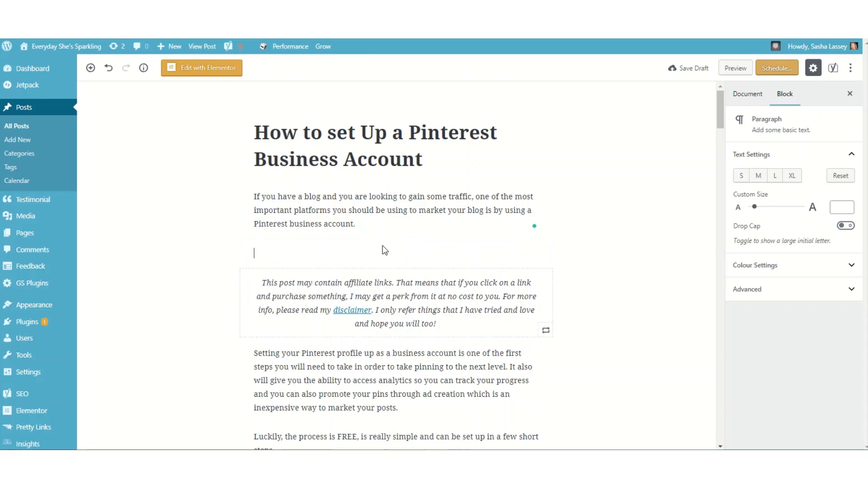
{"action": "left_click", "coordinate": [515, 252]}
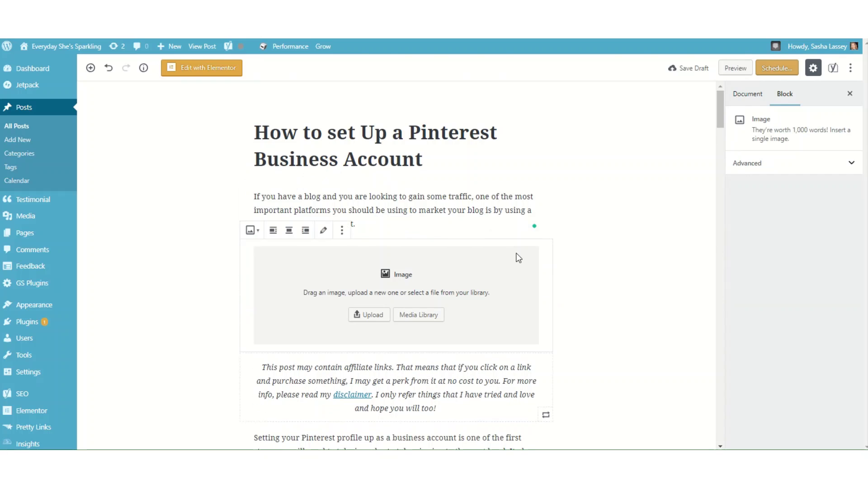
{"action": "left_click", "coordinate": [420, 315]}
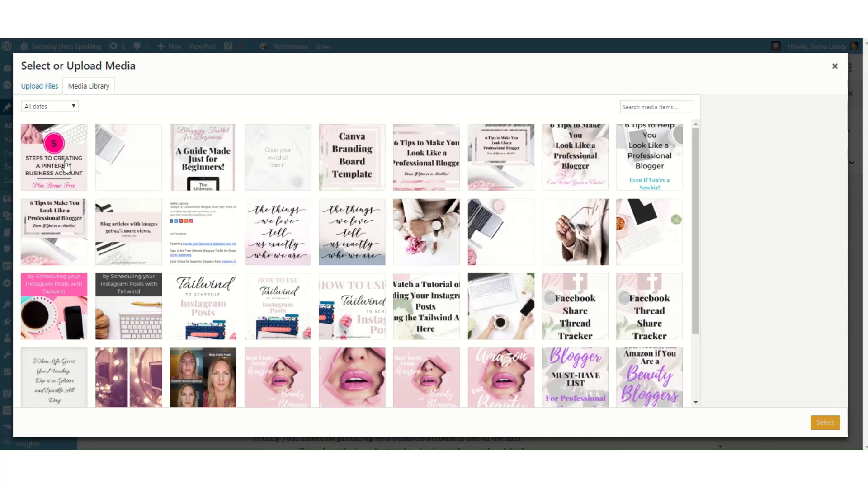
{"action": "left_click", "coordinate": [67, 164]}
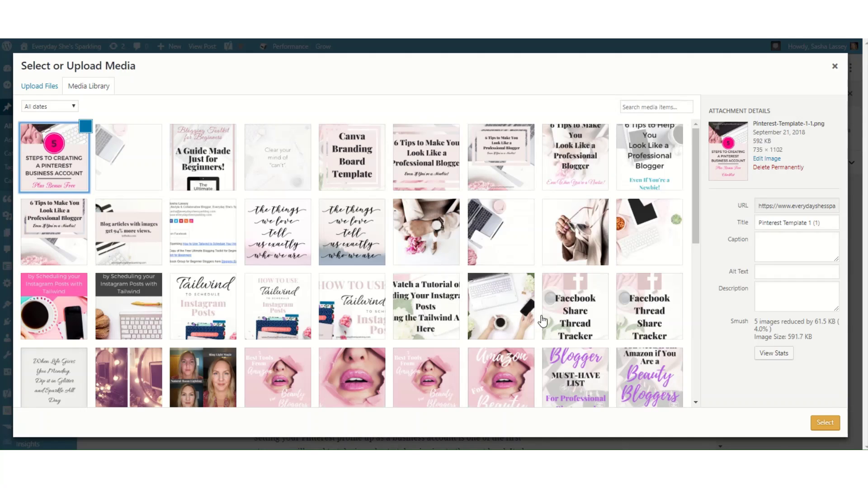
{"action": "left_click", "coordinate": [828, 424]}
{"action": "scroll", "coordinate": [575, 317], "scroll_direction": "down", "scroll_amount": 10}
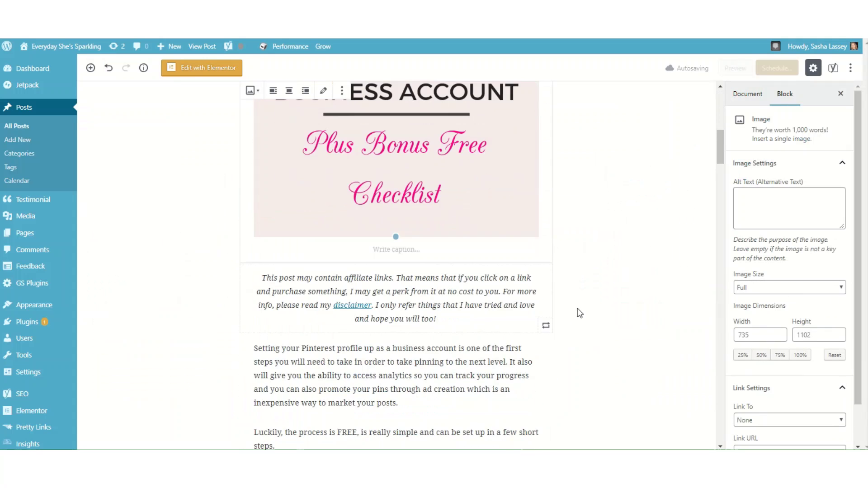
{"action": "scroll", "coordinate": [579, 310], "scroll_direction": "up", "scroll_amount": 10}
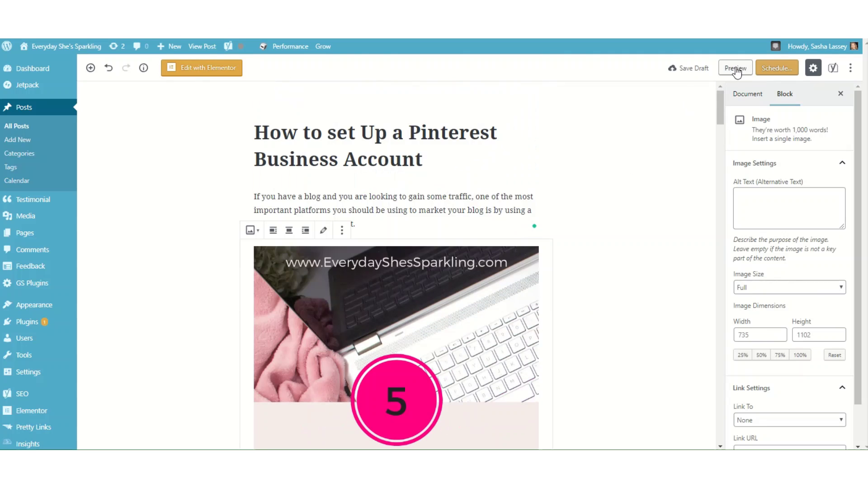
Preview the post to check how the pin image displays on the page, and return to the editor.
{"action": "left_click", "coordinate": [736, 70]}
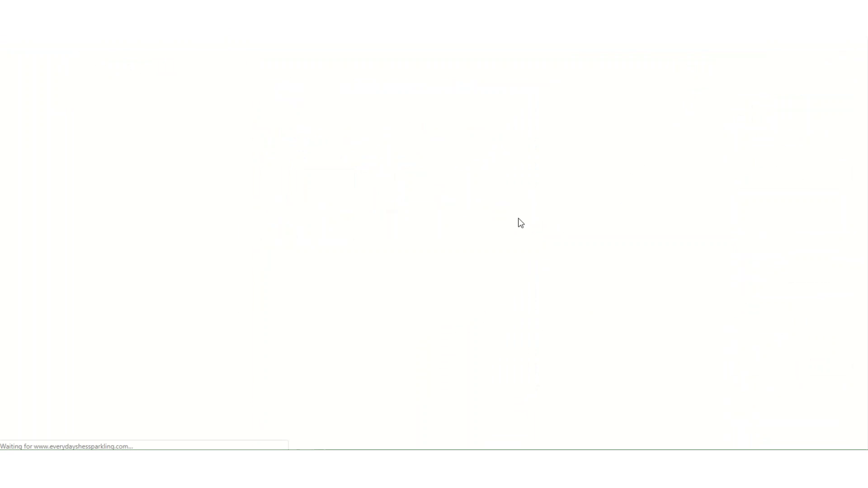
{"action": "scroll", "coordinate": [490, 352], "scroll_direction": "down", "scroll_amount": 10}
{"action": "scroll", "coordinate": [492, 345], "scroll_direction": "up", "scroll_amount": 5}
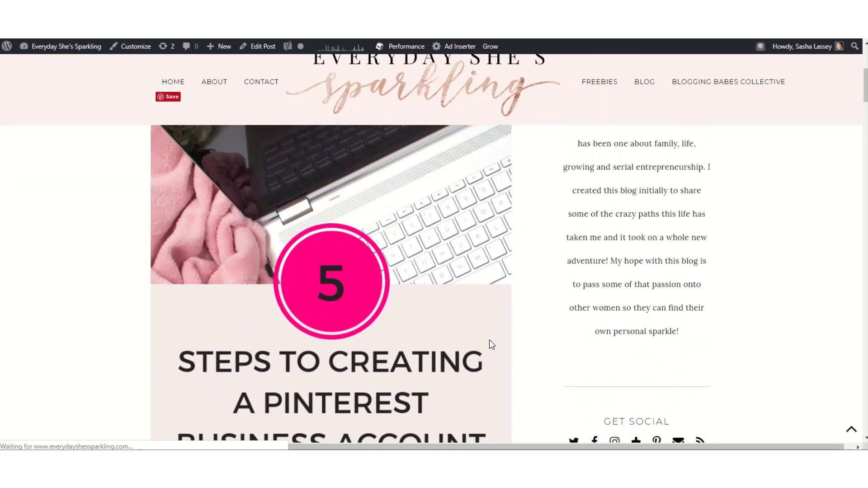
{"action": "scroll", "coordinate": [491, 345], "scroll_direction": "up", "scroll_amount": 5}
{"action": "left_click", "coordinate": [204, 9]}
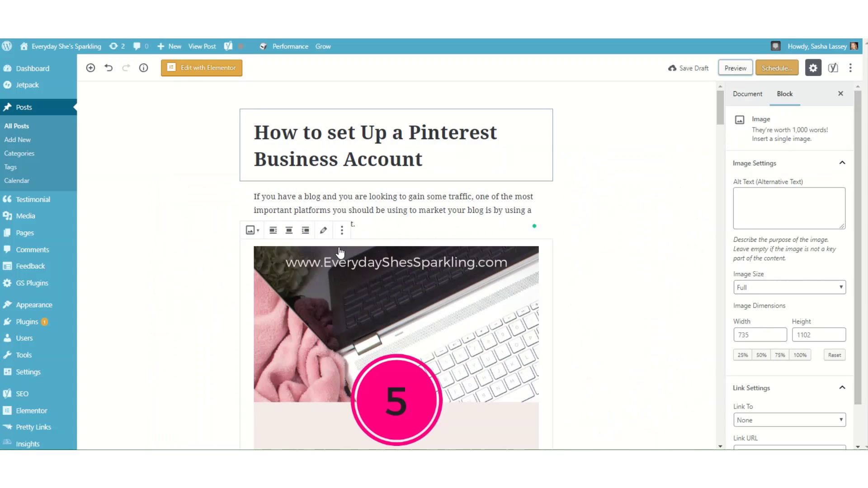
Examine the full-size pin image and its placement within the surrounding post text.
{"action": "scroll", "coordinate": [604, 250], "scroll_direction": "down", "scroll_amount": 6}
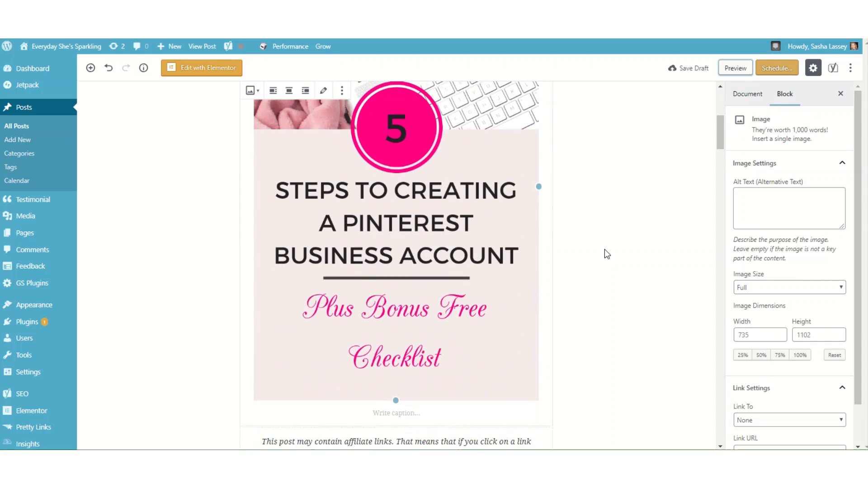
{"action": "scroll", "coordinate": [604, 250], "scroll_direction": "down", "scroll_amount": 3}
{"action": "scroll", "coordinate": [605, 250], "scroll_direction": "up", "scroll_amount": 4}
{"action": "scroll", "coordinate": [604, 250], "scroll_direction": "down", "scroll_amount": 2}
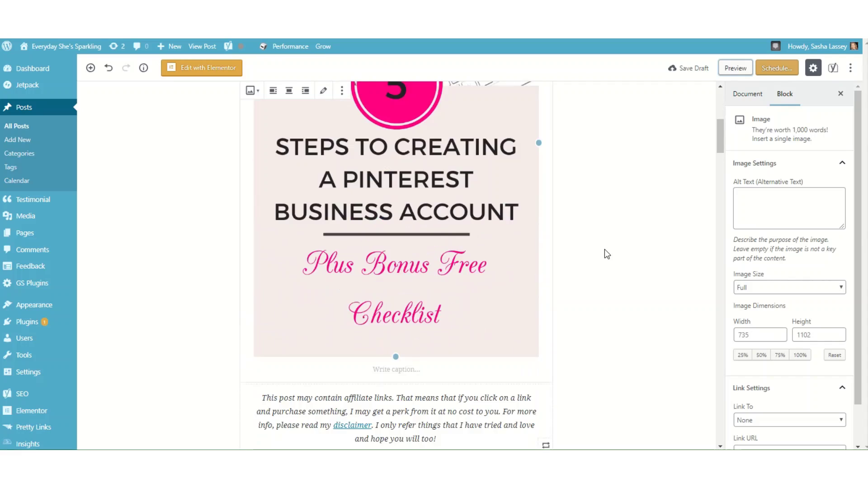
{"action": "scroll", "coordinate": [607, 254], "scroll_direction": "down", "scroll_amount": 12}
{"action": "scroll", "coordinate": [607, 254], "scroll_direction": "up", "scroll_amount": 11}
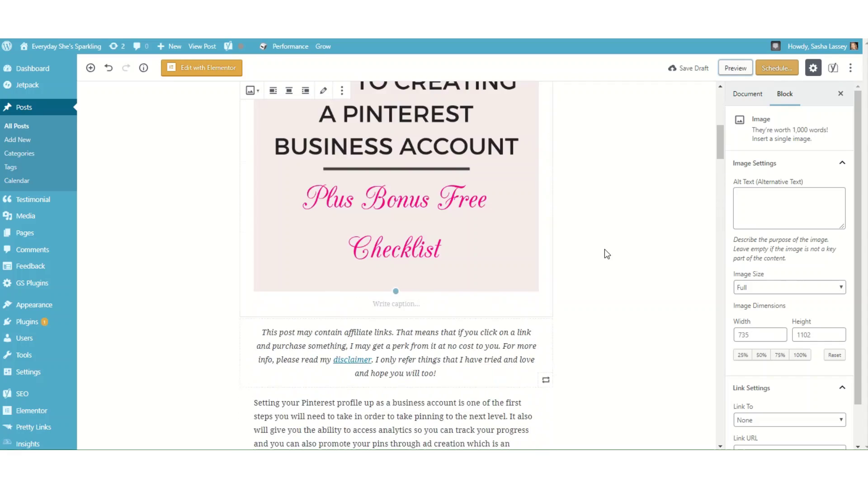
{"action": "scroll", "coordinate": [607, 254], "scroll_direction": "up", "scroll_amount": 8}
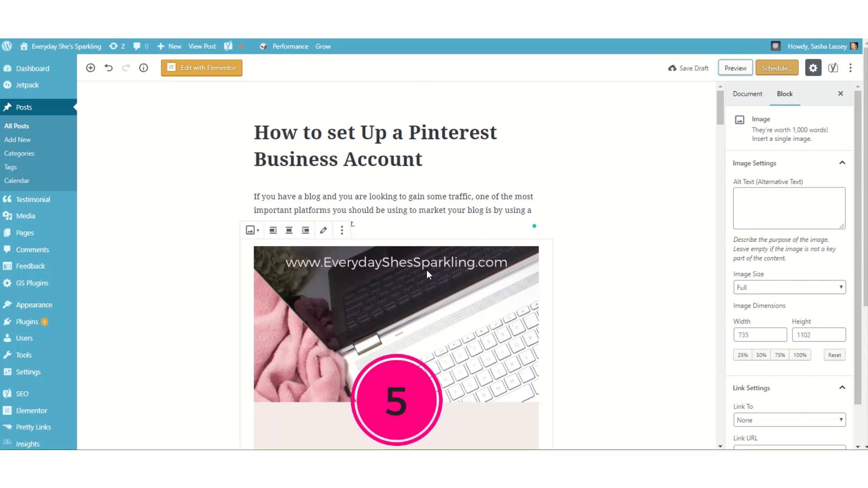
Switch the pin image block to HTML editing and highlight the wp-block-image class in its figure tag.
{"action": "left_click", "coordinate": [342, 230]}
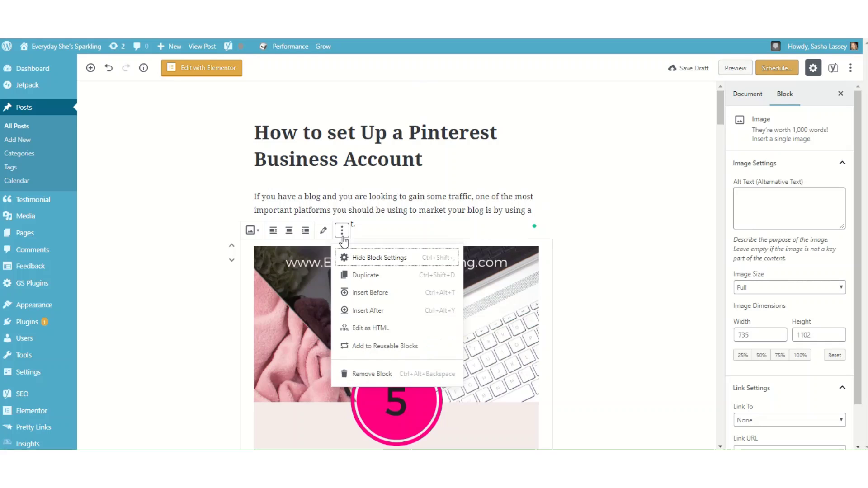
{"action": "left_click", "coordinate": [362, 328]}
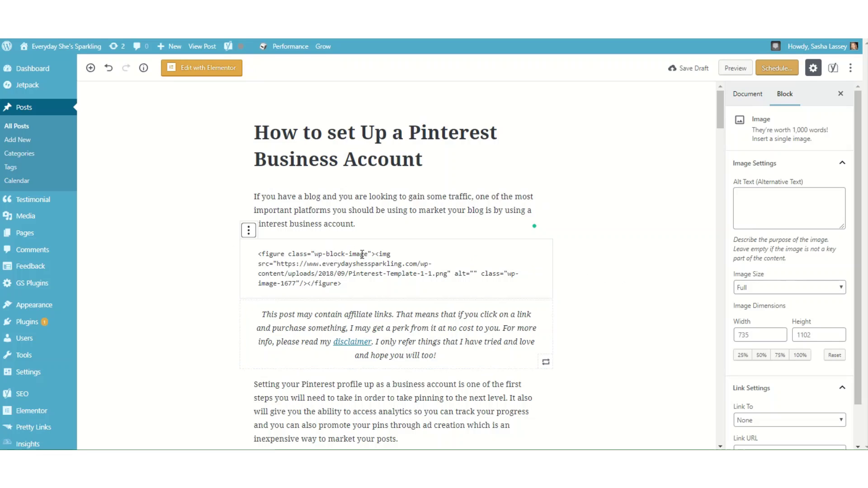
{"action": "left_click", "coordinate": [374, 254]}
{"action": "left_click_drag", "start_coordinate": [320, 256], "coordinate": [300, 255]}
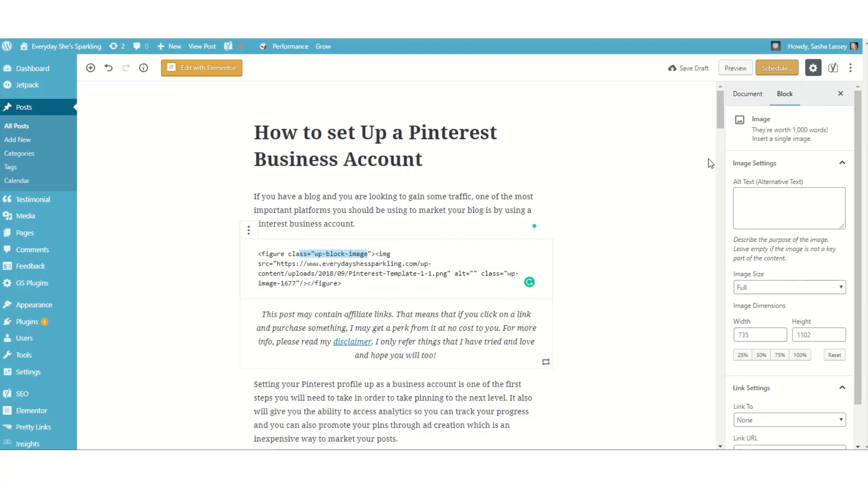
Delete the opening figure tag and the closing </figure> tag around the pin image's img code.
{"action": "left_click_drag", "start_coordinate": [375, 253], "coordinate": [258, 256]}
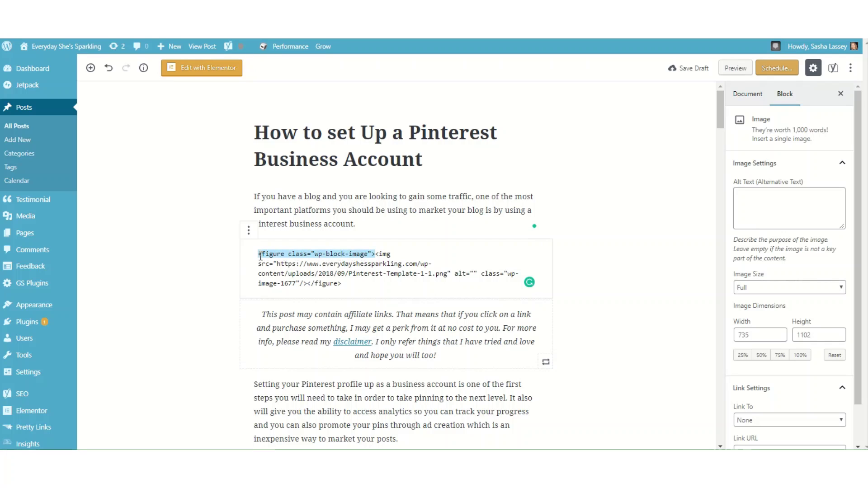
{"action": "key", "text": "BackSpace"}
{"action": "left_click_drag", "start_coordinate": [340, 277], "coordinate": [308, 274]}
{"action": "key", "text": "BackSpace"}
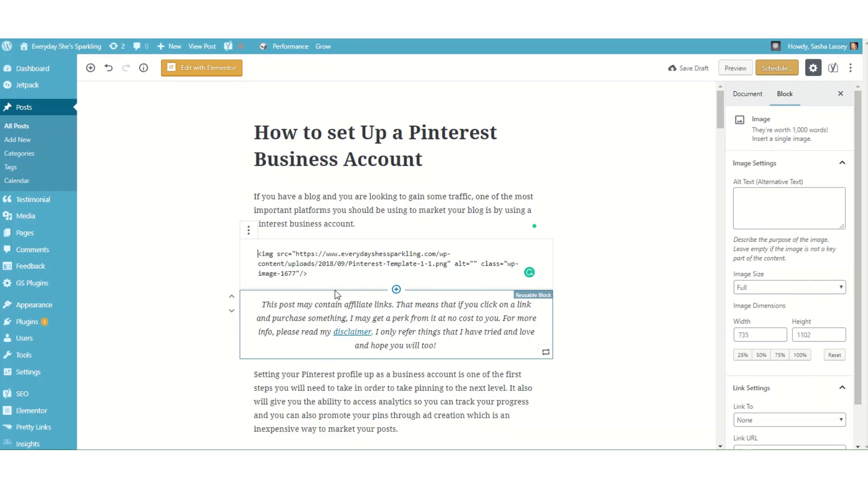
Insert the opening tag <div style="display:none;"> directly before the pin's img tag and select the new tag.
{"action": "type", "text": "<"}
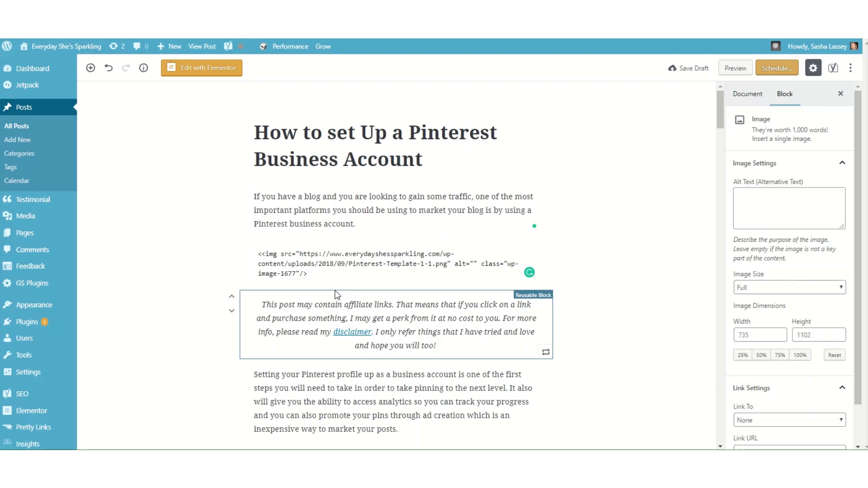
{"action": "type", "text": "div"}
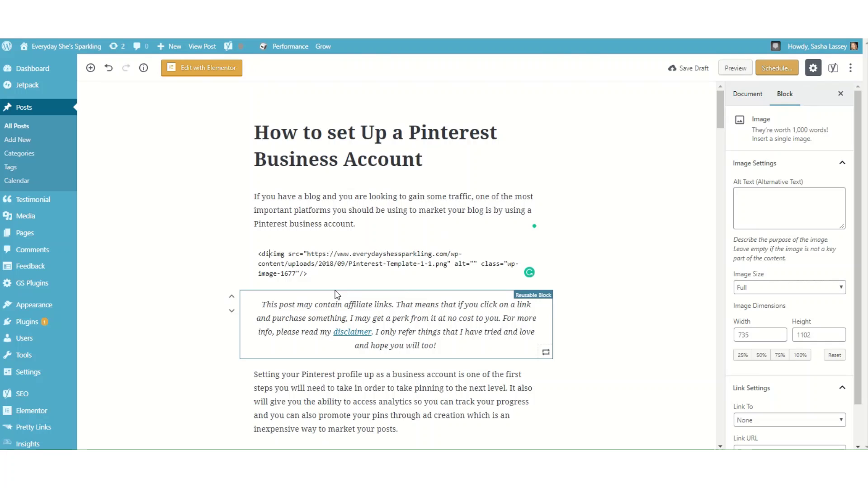
{"action": "type", "text": " style"}
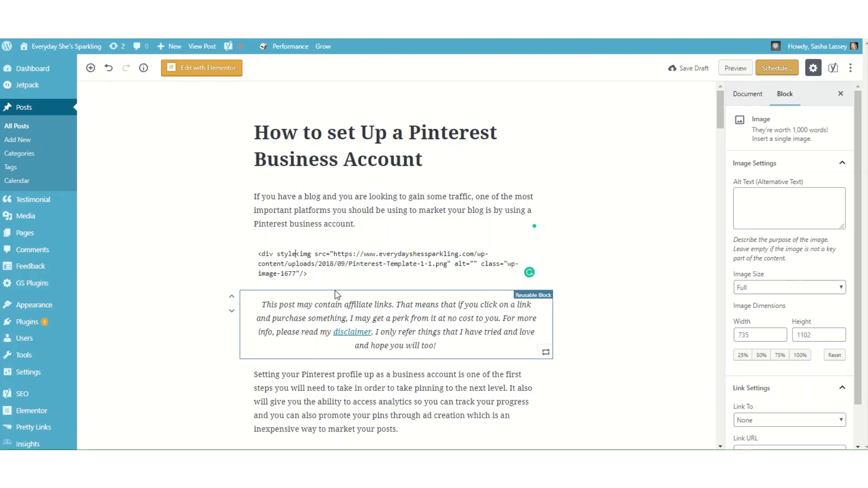
{"action": "type", "text": "="}
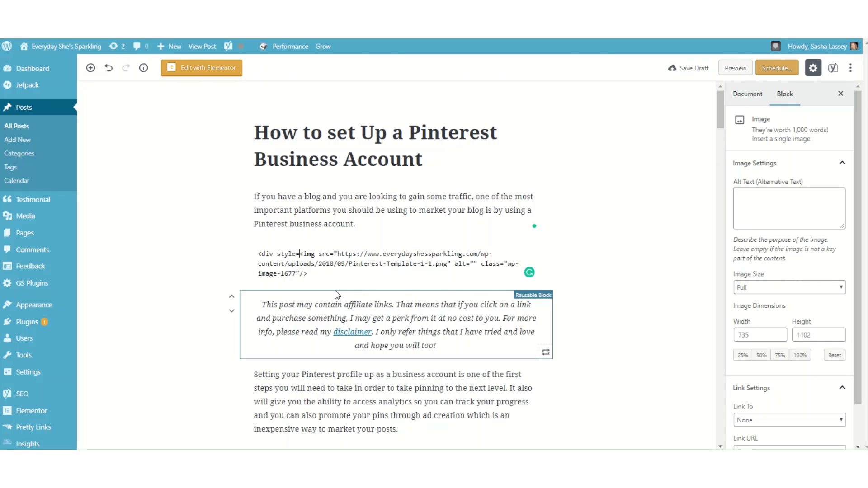
{"action": "type", "text": "\"dis"}
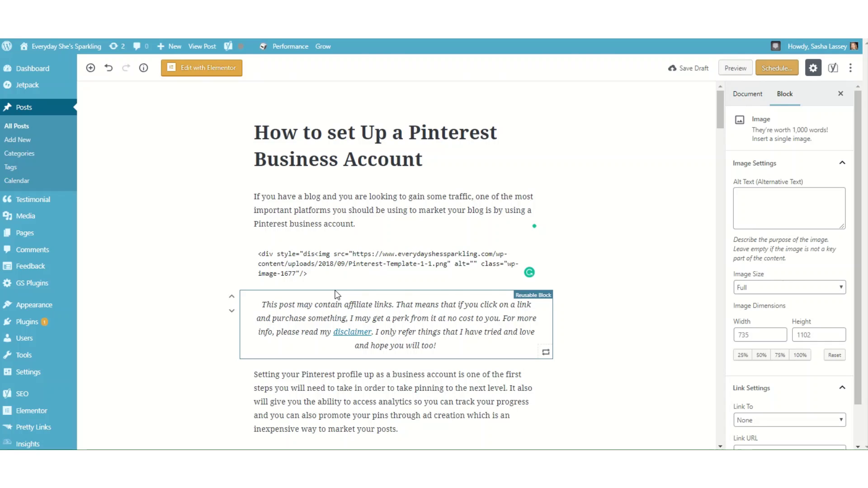
{"action": "type", "text": "play"}
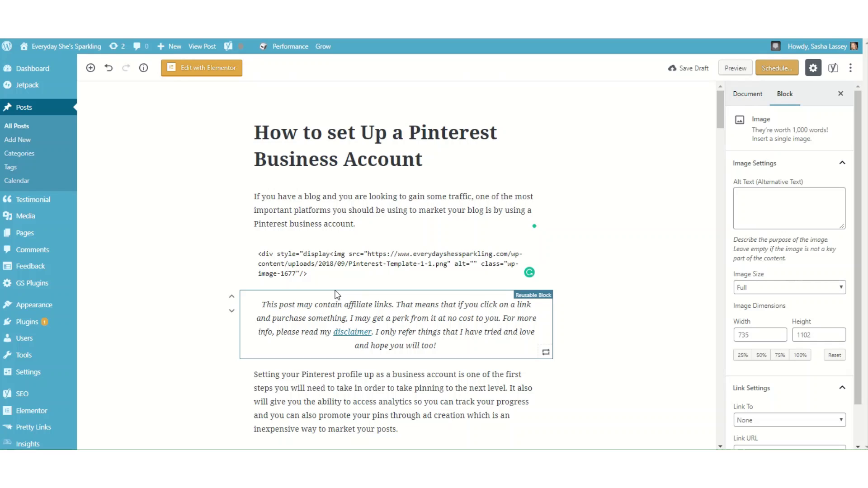
{"action": "type", "text": ":"}
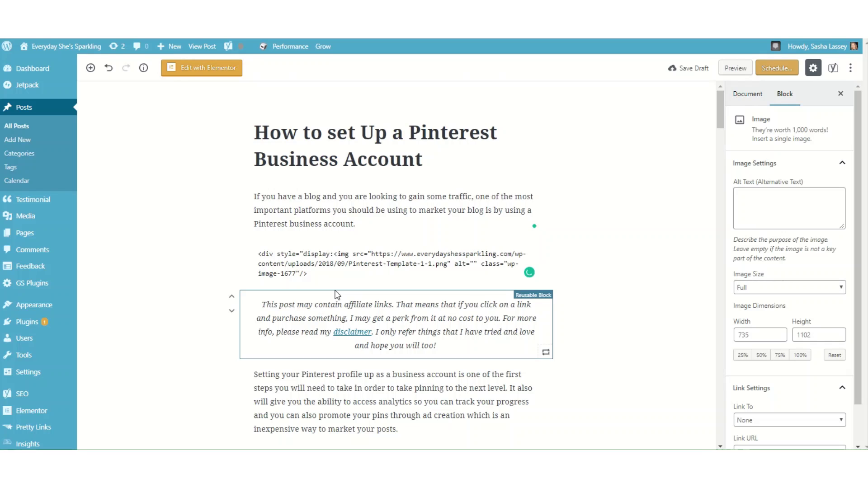
{"action": "type", "text": "none;"}
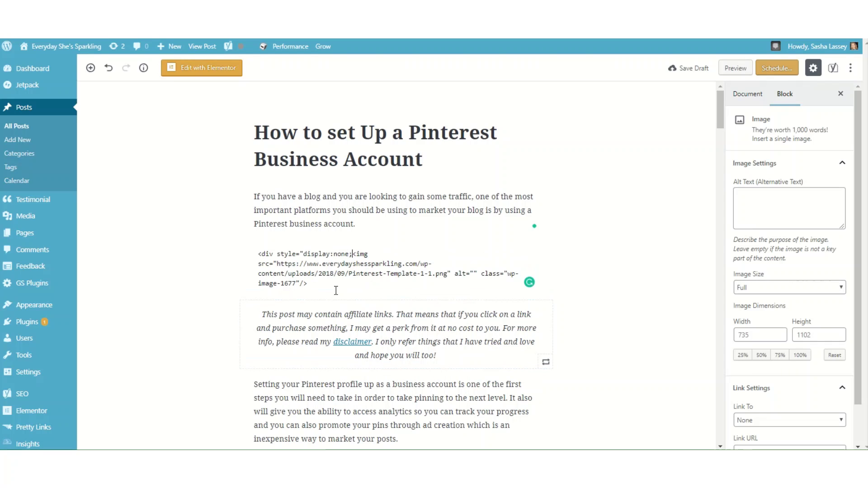
{"action": "type", "text": "\">"}
{"action": "left_click_drag", "start_coordinate": [360, 253], "coordinate": [259, 253]}
Add a closing </div> tag at the end of the pin's img code.
{"action": "left_click", "coordinate": [314, 283]}
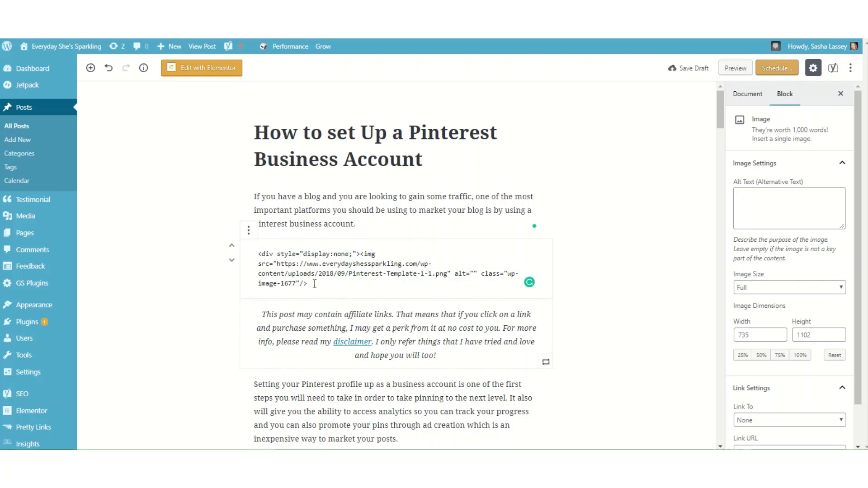
{"action": "type", "text": "</di"}
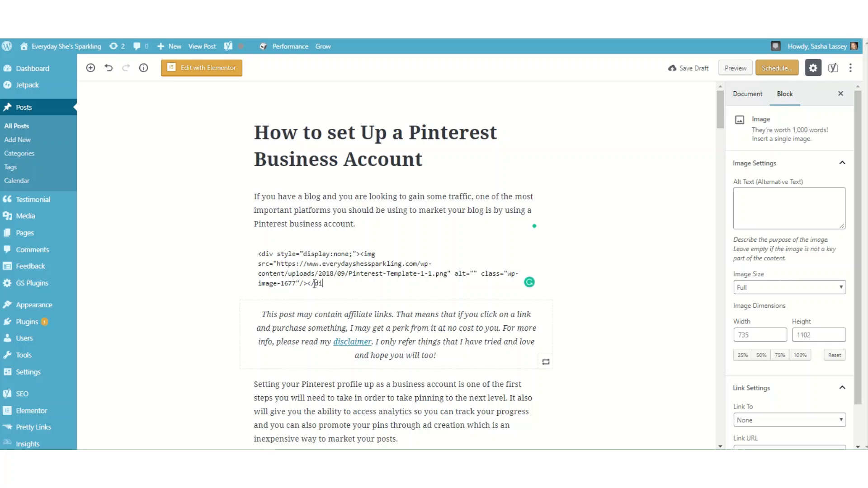
{"action": "type", "text": "v>"}
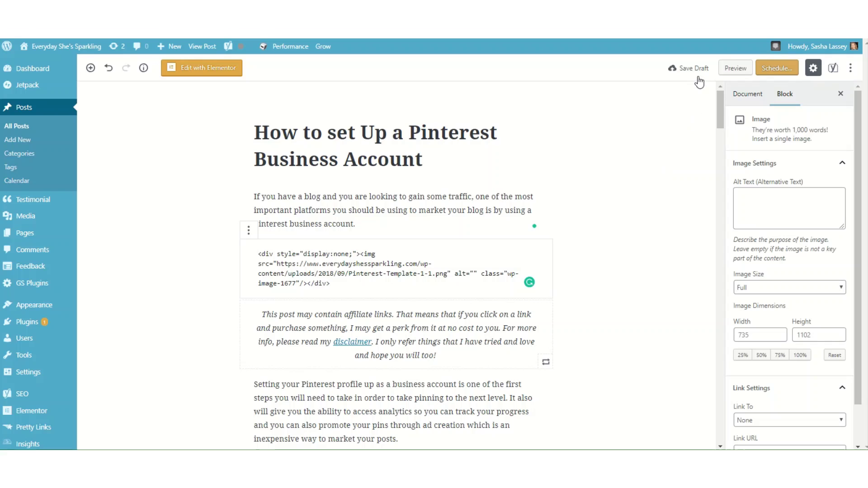
Preview the post to check whether the pin image is hidden, and return to the editor to inspect its block.
{"action": "left_click", "coordinate": [732, 68]}
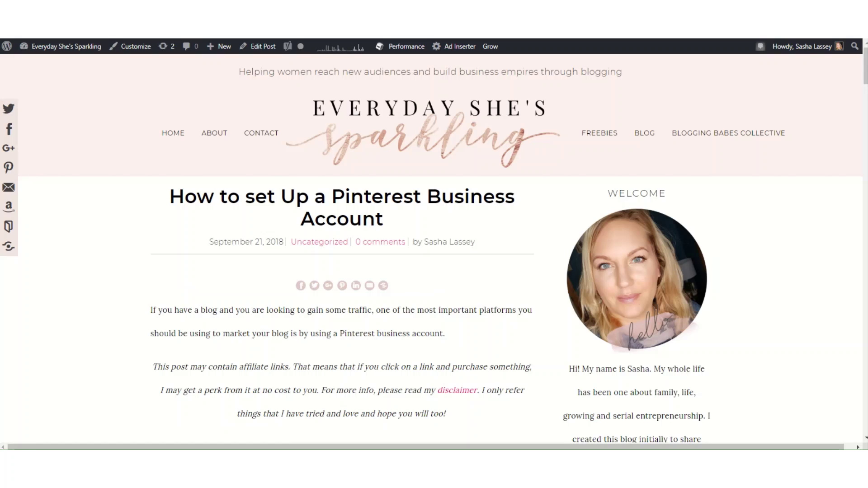
{"action": "key", "text": "ctrl+shift+Tab"}
{"action": "scroll", "coordinate": [399, 275], "scroll_direction": "down", "scroll_amount": 1}
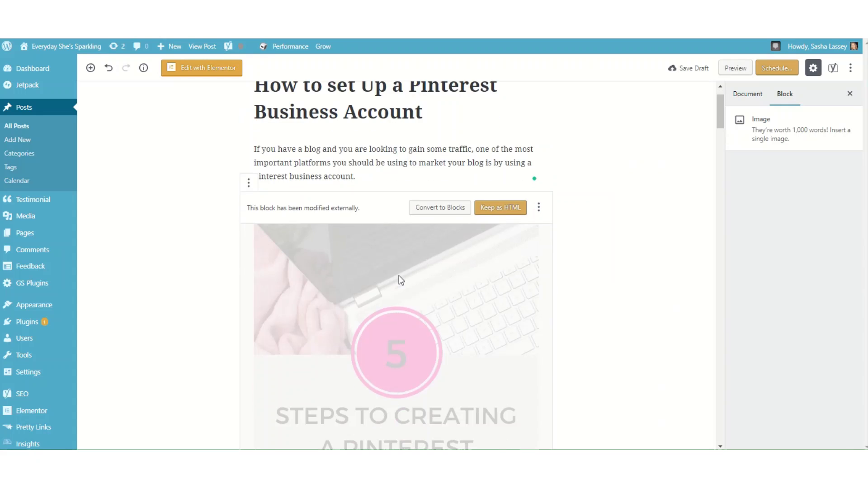
{"action": "scroll", "coordinate": [399, 275], "scroll_direction": "down", "scroll_amount": 3}
{"action": "scroll", "coordinate": [396, 267], "scroll_direction": "up", "scroll_amount": 4}
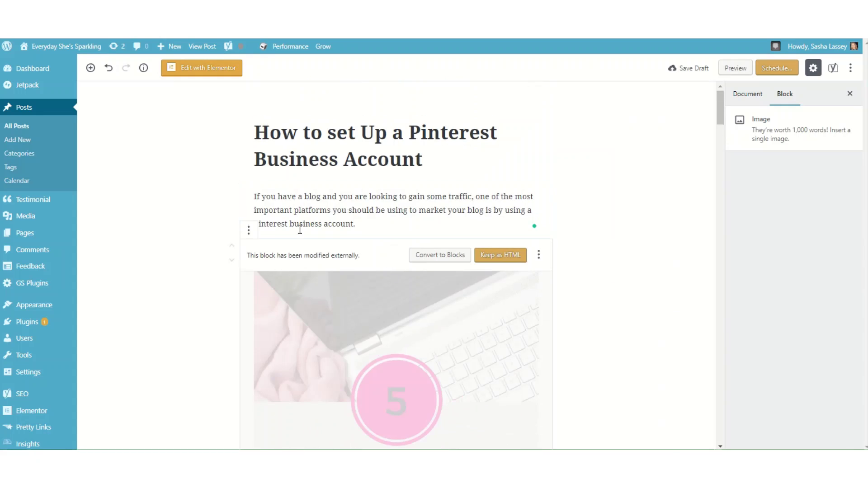
Replace the modified pin block above the affiliate disclaimer with a new image block containing Pinterest-Template-1-1.png from the media library.
{"action": "left_click", "coordinate": [248, 230]}
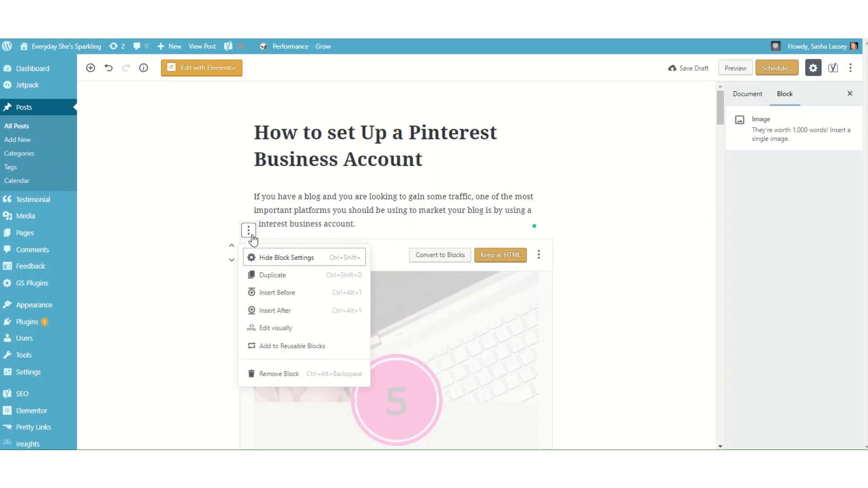
{"action": "left_click", "coordinate": [359, 370]}
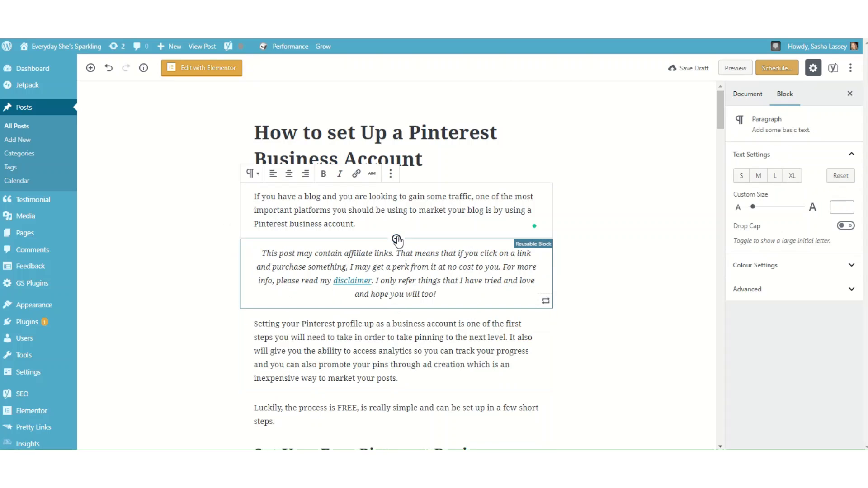
{"action": "left_click", "coordinate": [396, 239]}
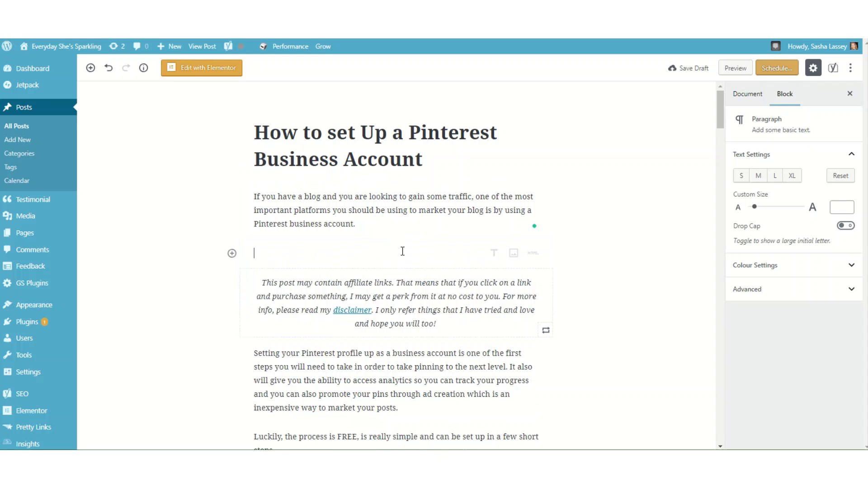
{"action": "left_click", "coordinate": [512, 254]}
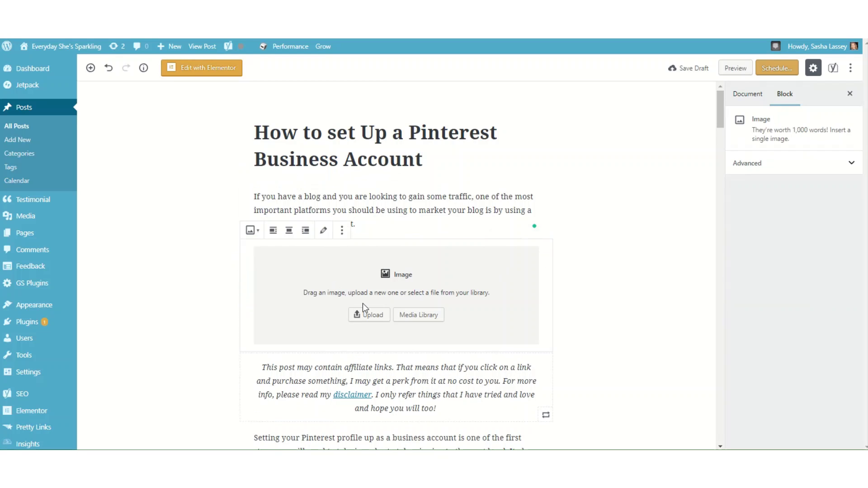
{"action": "left_click", "coordinate": [273, 232]}
{"action": "left_click", "coordinate": [68, 164]}
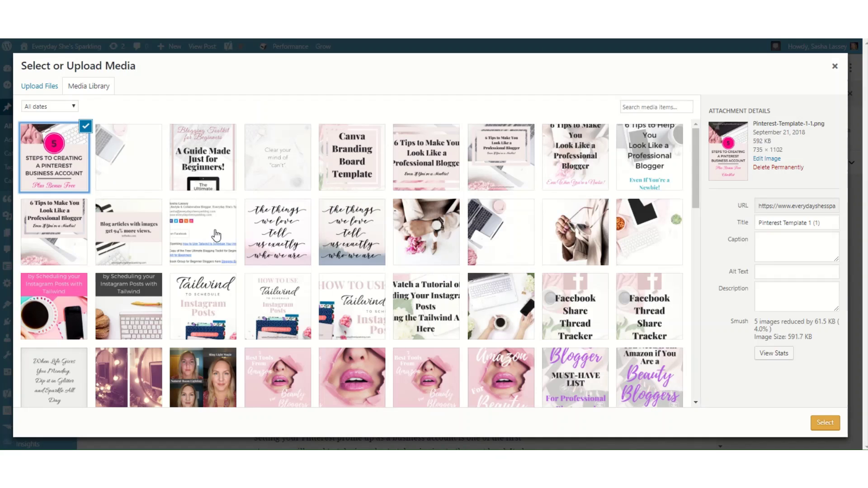
{"action": "left_click", "coordinate": [825, 423]}
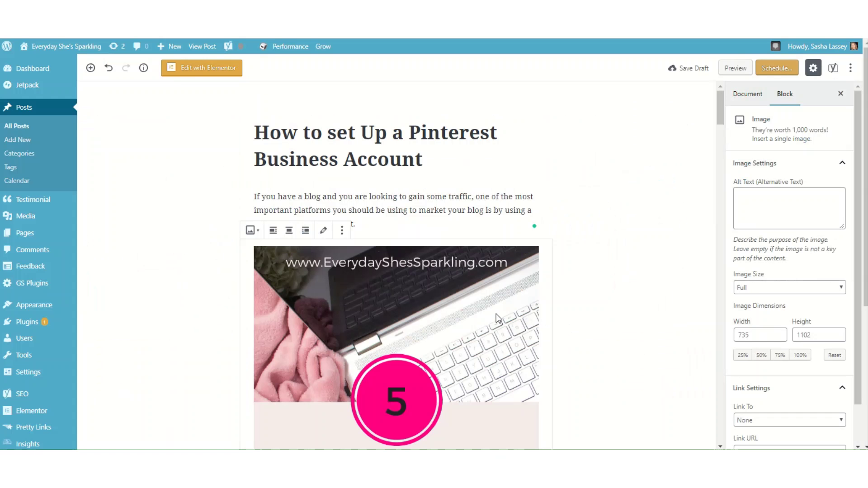
Switch the new pin image block to HTML editing and delete its opening and closing figure tags.
{"action": "left_click", "coordinate": [342, 231]}
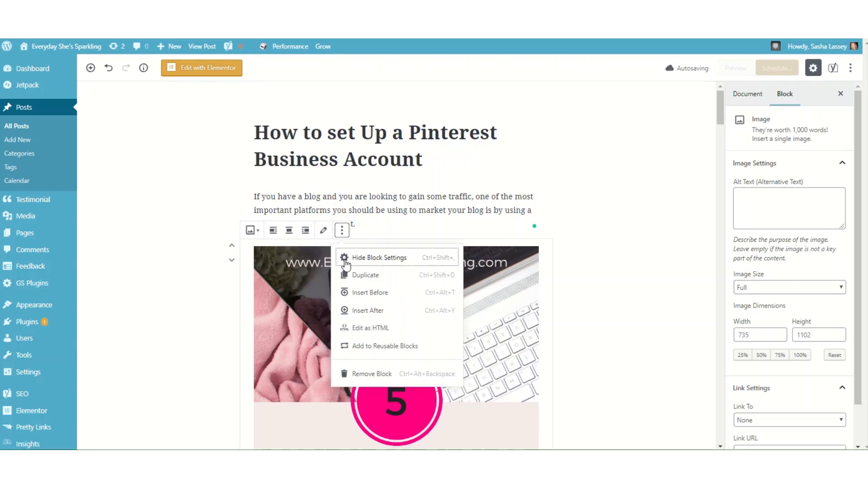
{"action": "left_click", "coordinate": [366, 329]}
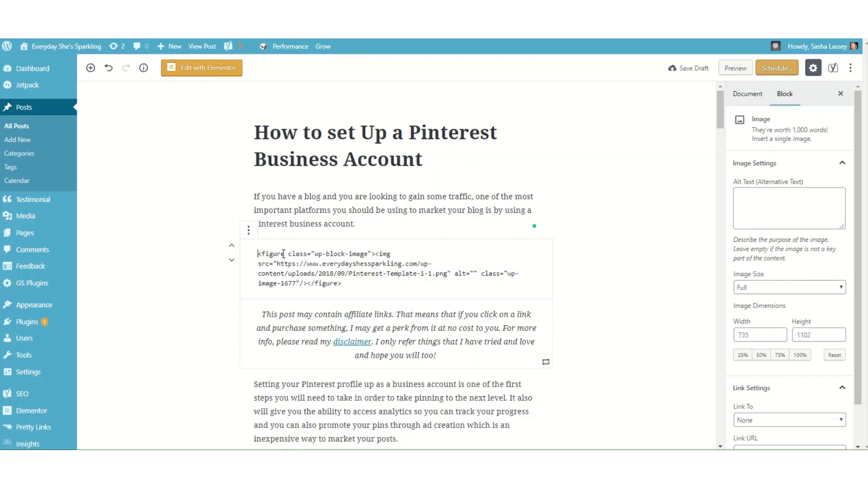
{"action": "left_click_drag", "start_coordinate": [258, 254], "coordinate": [375, 254]}
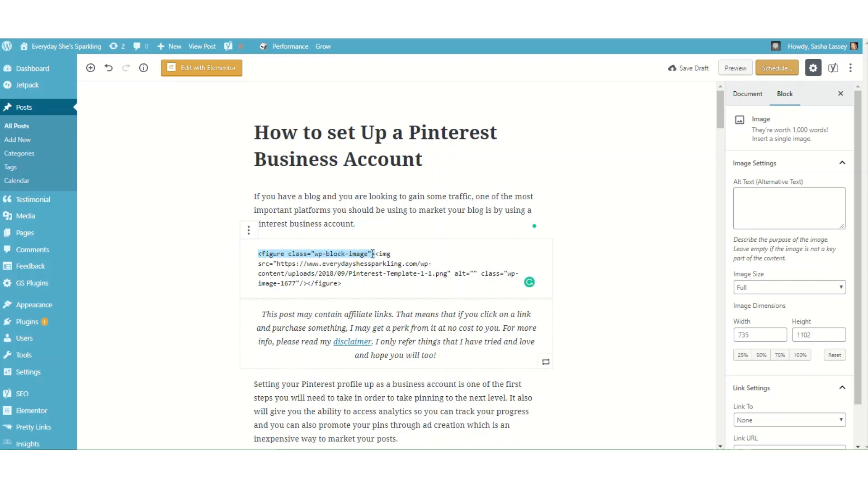
{"action": "left_click_drag", "start_coordinate": [376, 254], "coordinate": [259, 257]}
{"action": "left_click_drag", "start_coordinate": [376, 254], "coordinate": [258, 254]}
{"action": "key", "text": "BackSpace"}
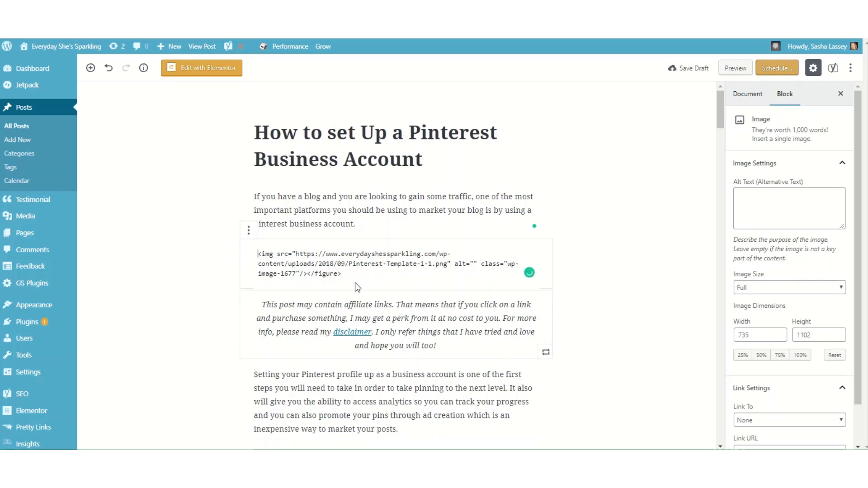
{"action": "left_click_drag", "start_coordinate": [344, 274], "coordinate": [306, 275]}
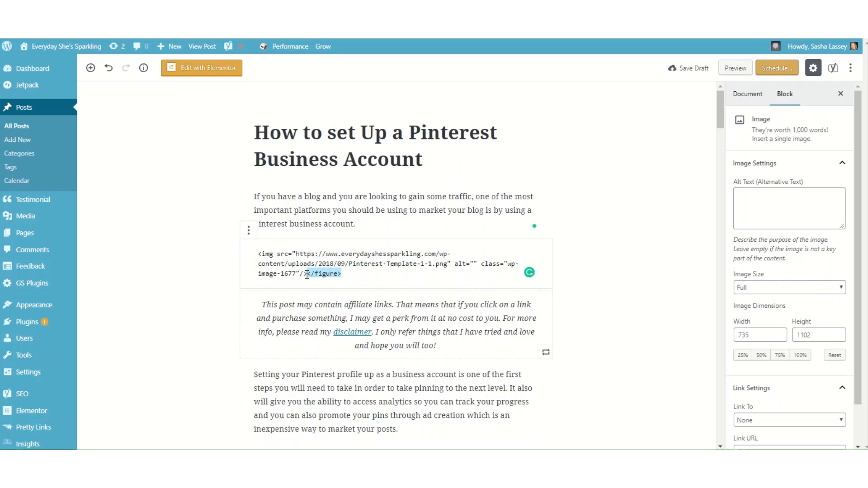
{"action": "key", "text": "BackSpace"}
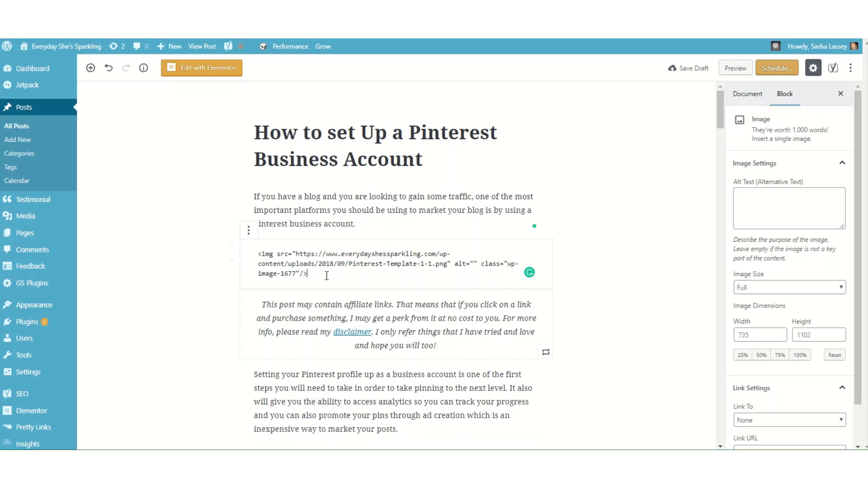
Paste <div style="display:none;"> before the pin's img tag and add </div> after it.
{"action": "right_click", "coordinate": [257, 255]}
{"action": "left_click", "coordinate": [281, 335]}
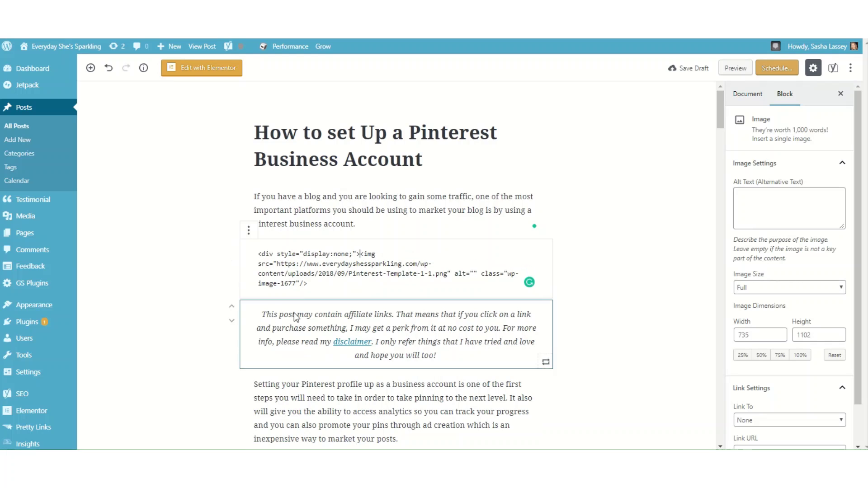
{"action": "left_click", "coordinate": [325, 282]}
{"action": "type", "text": "<"}
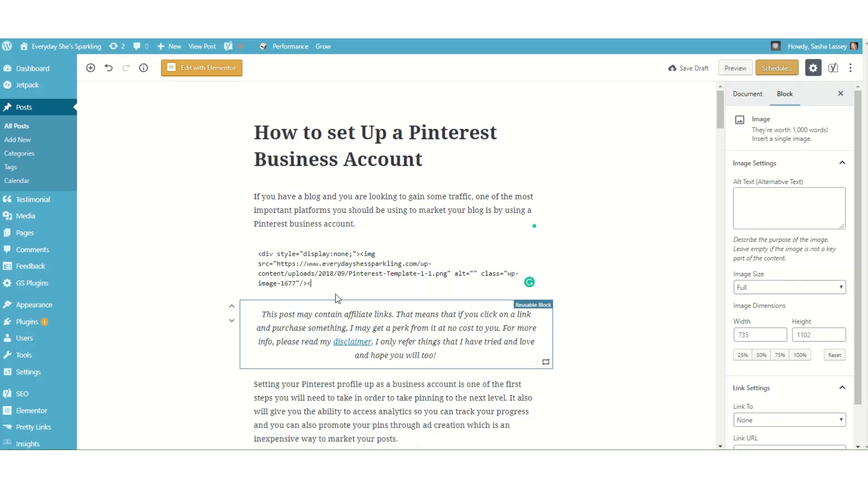
{"action": "type", "text": "/div>"}
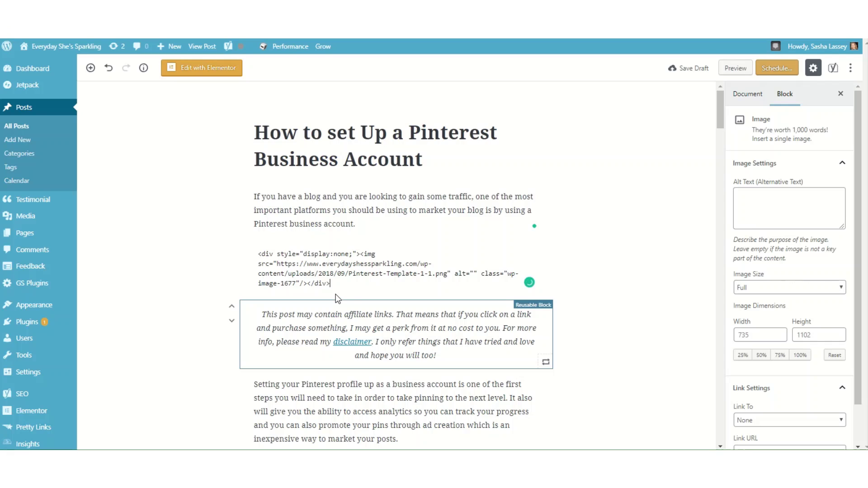
Preview the post, check the text around the affiliate disclaimer for the hidden pin image, and return to the editor.
{"action": "left_click", "coordinate": [731, 71]}
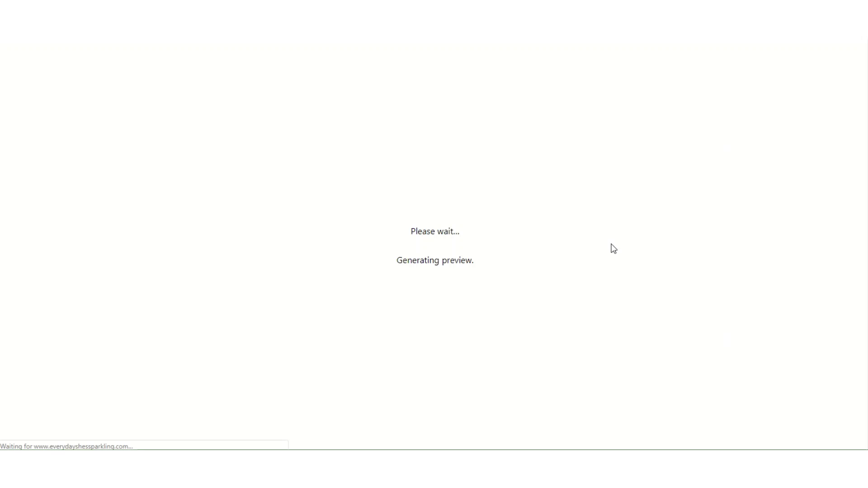
{"action": "scroll", "coordinate": [547, 302], "scroll_direction": "down", "scroll_amount": 3}
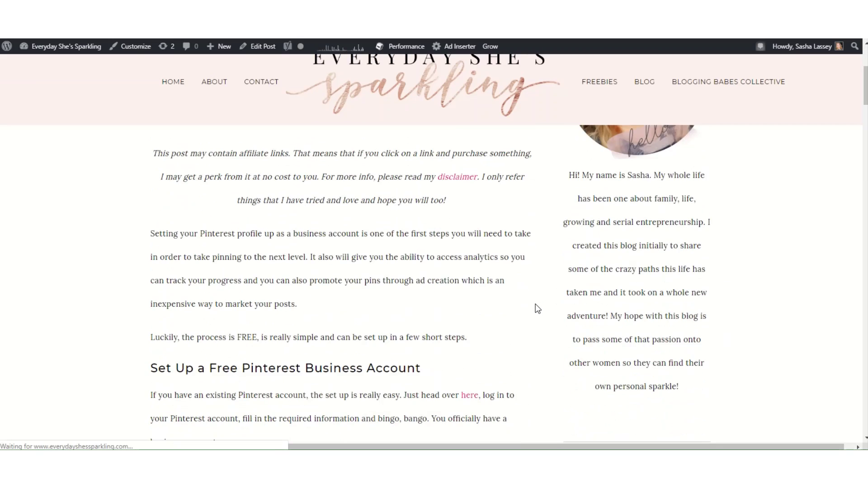
{"action": "scroll", "coordinate": [535, 305], "scroll_direction": "up", "scroll_amount": 5}
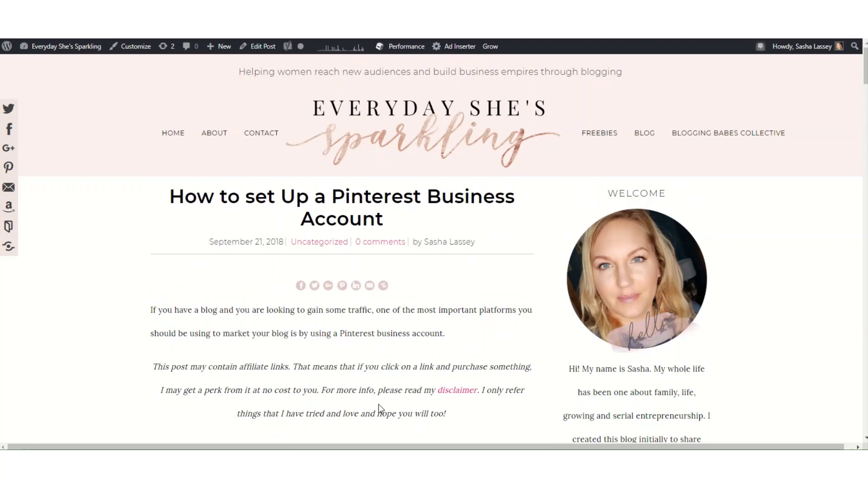
{"action": "scroll", "coordinate": [383, 406], "scroll_direction": "down", "scroll_amount": 10}
{"action": "scroll", "coordinate": [384, 404], "scroll_direction": "up", "scroll_amount": 10}
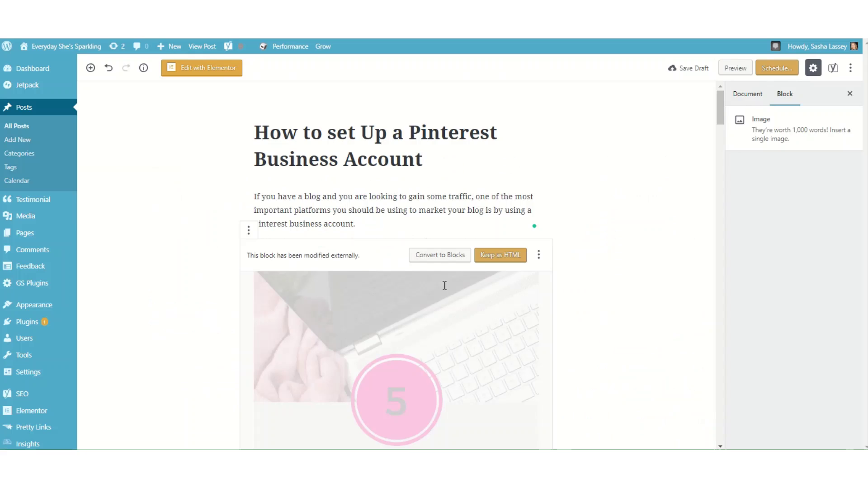
{"action": "left_click", "coordinate": [582, 270]}
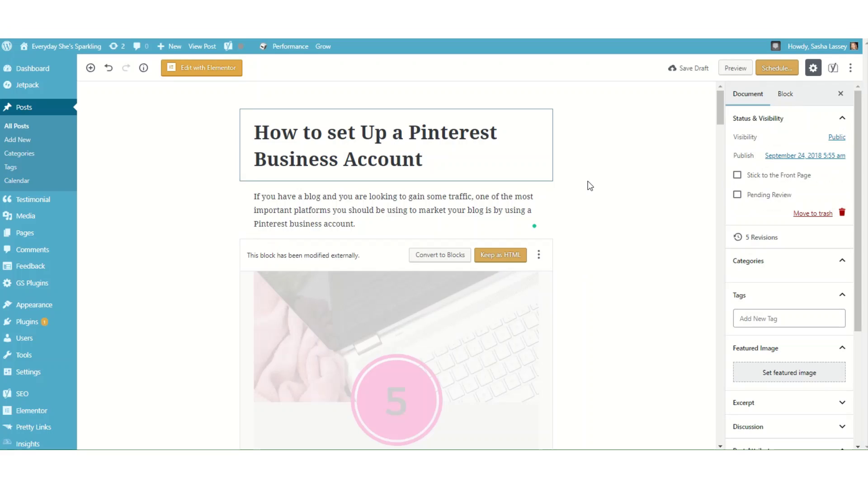